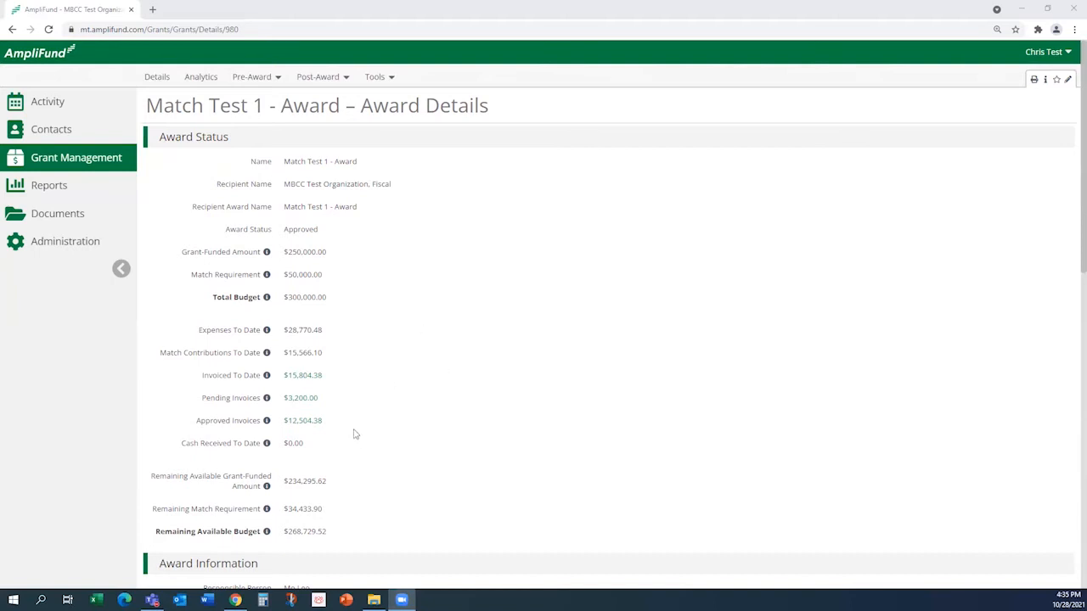
Start a new cash receipt for the Match Test 1 - Award grant
{"action": "left_click_drag", "start_coordinate": [322, 447], "coordinate": [175, 449]}
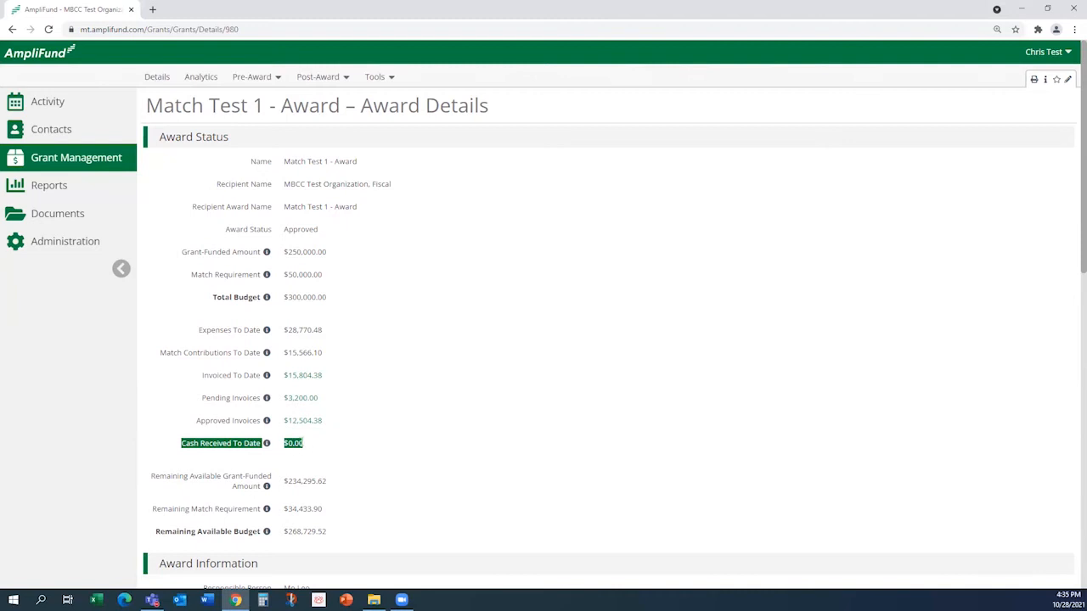
{"action": "left_click", "coordinate": [314, 450]}
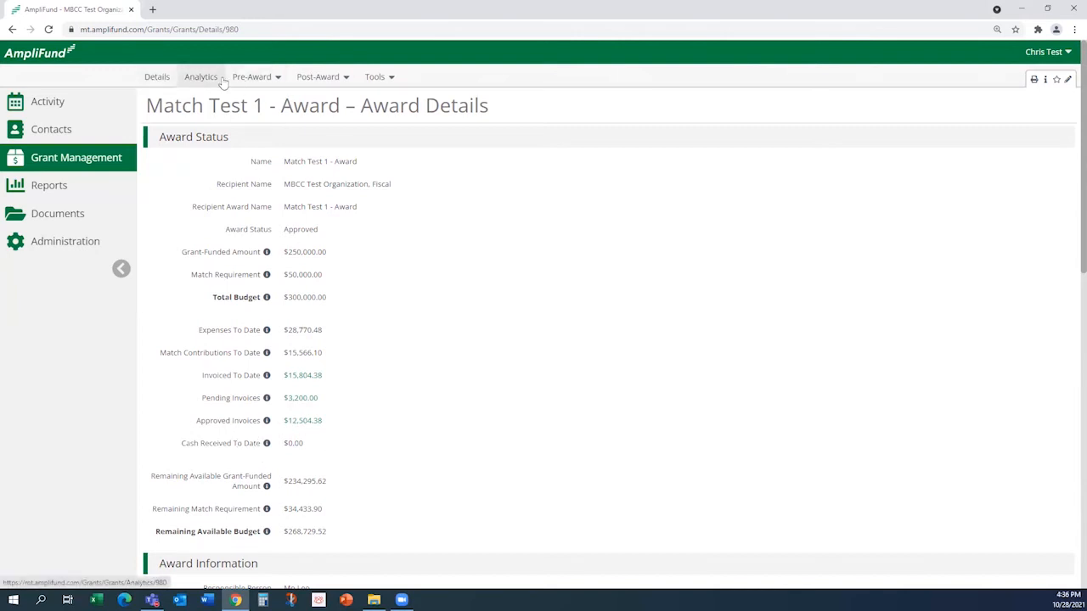
{"action": "left_click", "coordinate": [321, 80]}
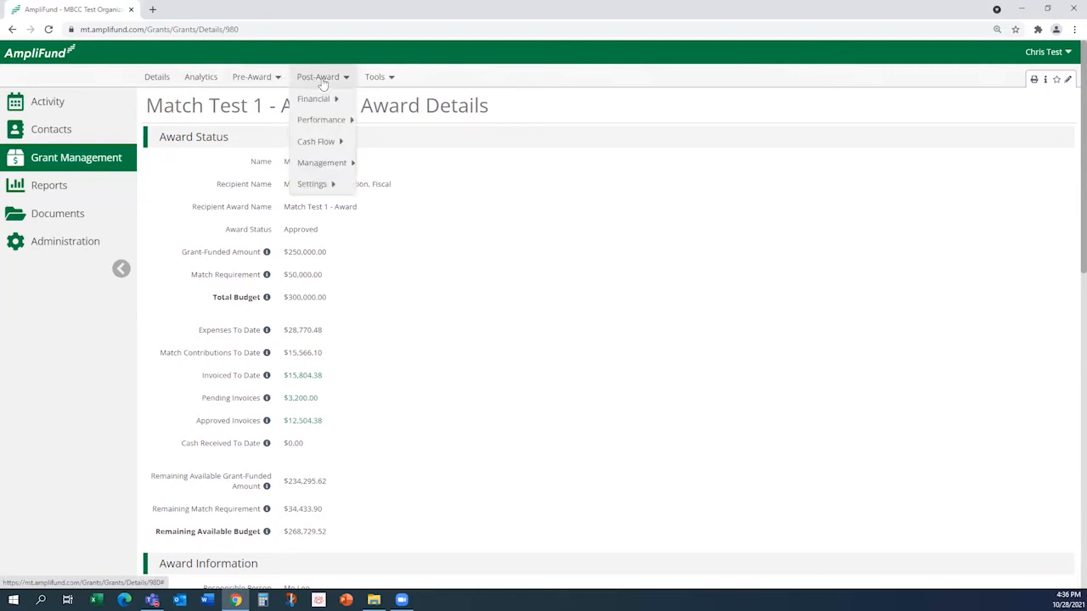
{"action": "mouse_move", "coordinate": [322, 142]}
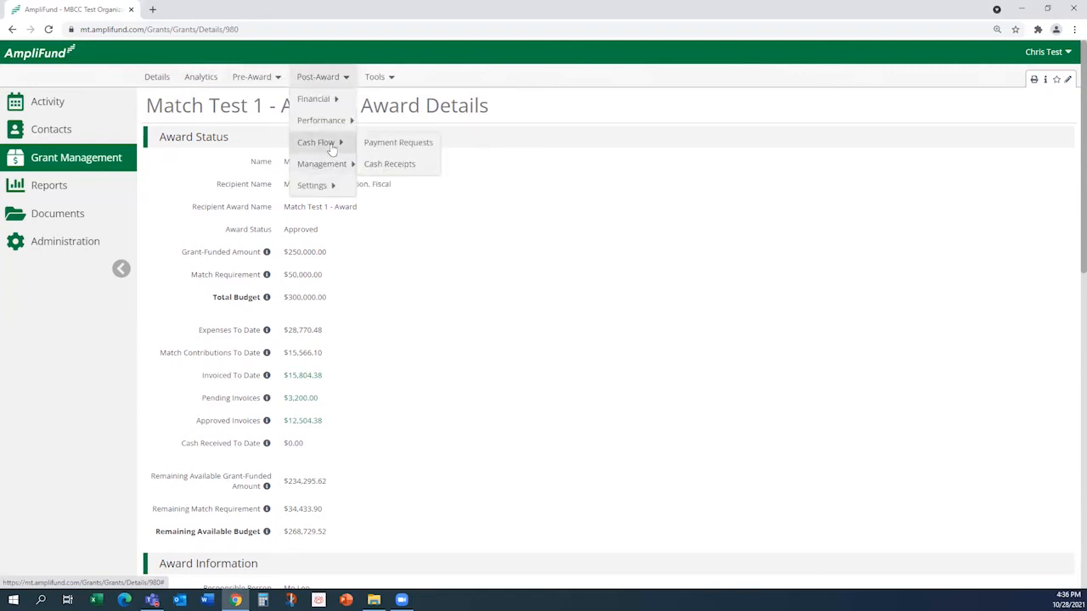
{"action": "left_click", "coordinate": [388, 166]}
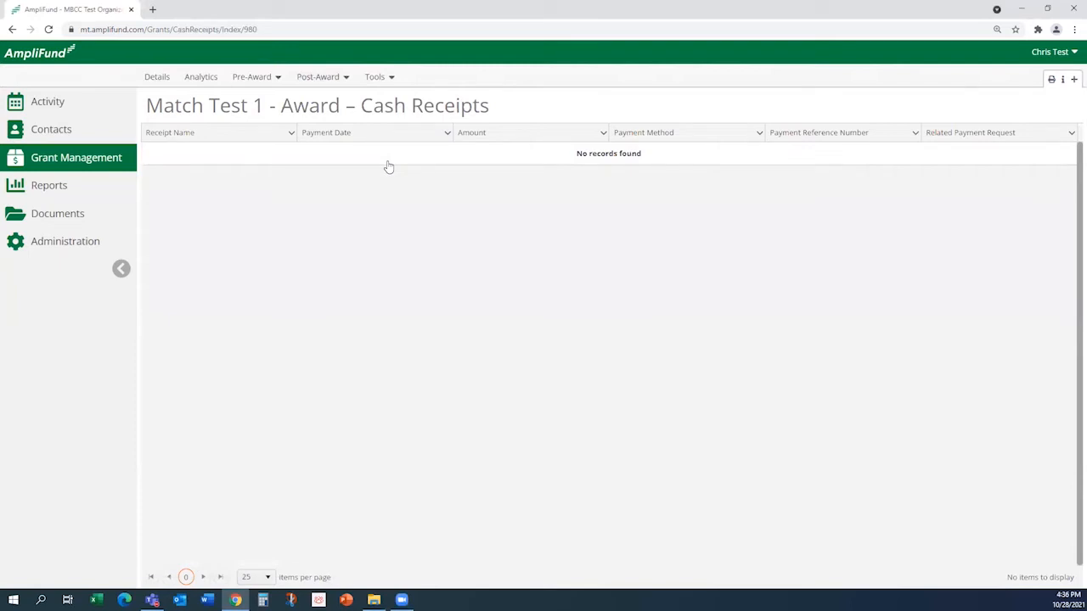
{"action": "left_click", "coordinate": [1074, 79]}
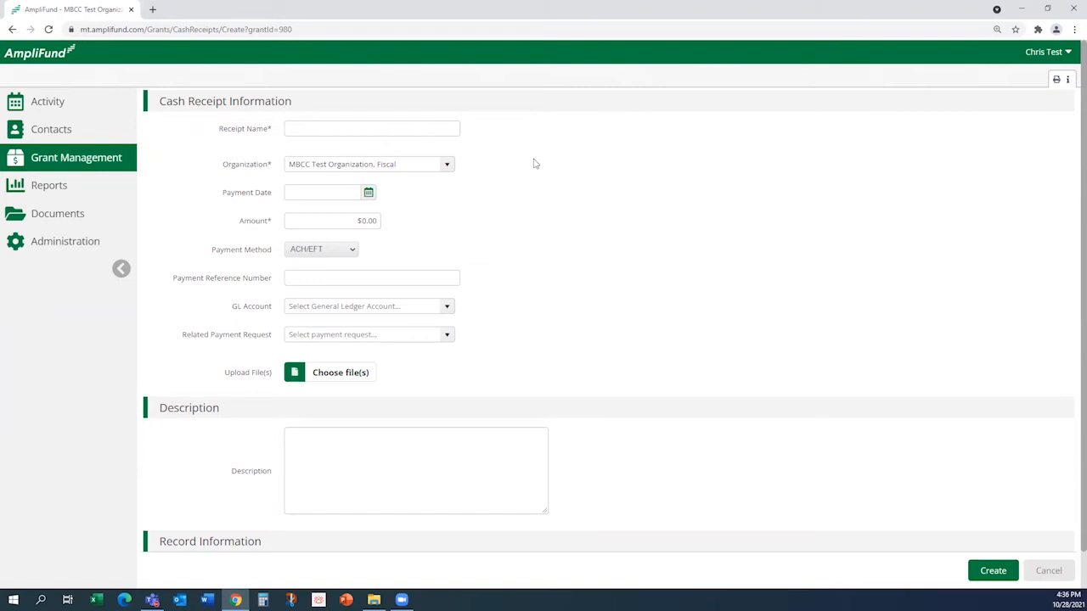
Name the receipt "MT01-980 Receipt 1" and review the organization choices, keeping MBCC Test Organization, Fiscal
{"action": "left_click", "coordinate": [338, 131]}
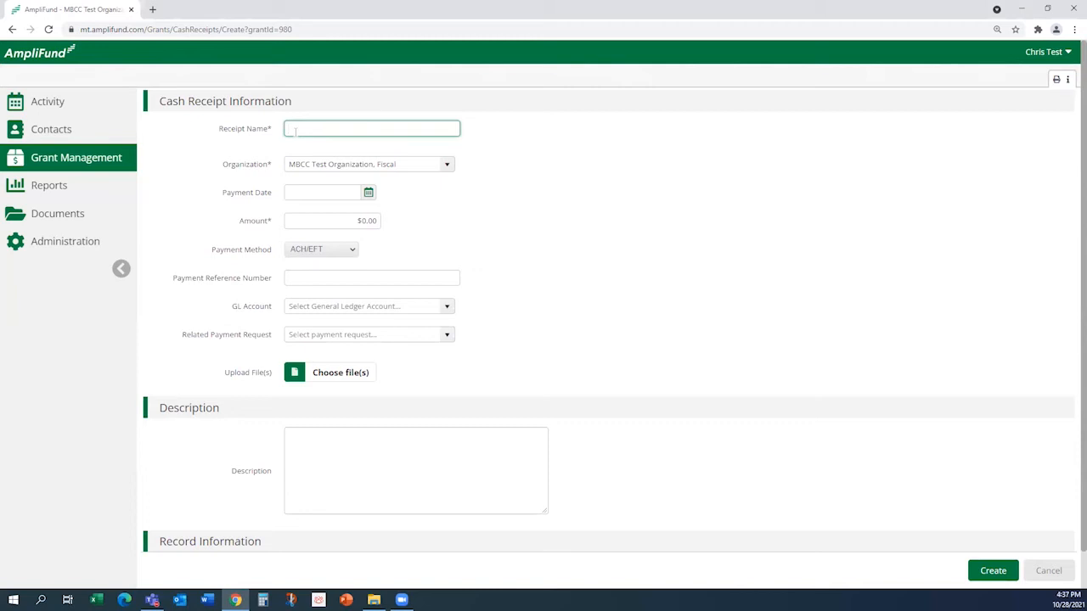
{"action": "type", "text": "MF"}
{"action": "type", "text": "01-980"}
{"action": "type", "text": "Receipt 1"}
{"action": "left_click", "coordinate": [396, 164]}
{"action": "scroll", "coordinate": [364, 230], "scroll_direction": "down", "scroll_amount": 3}
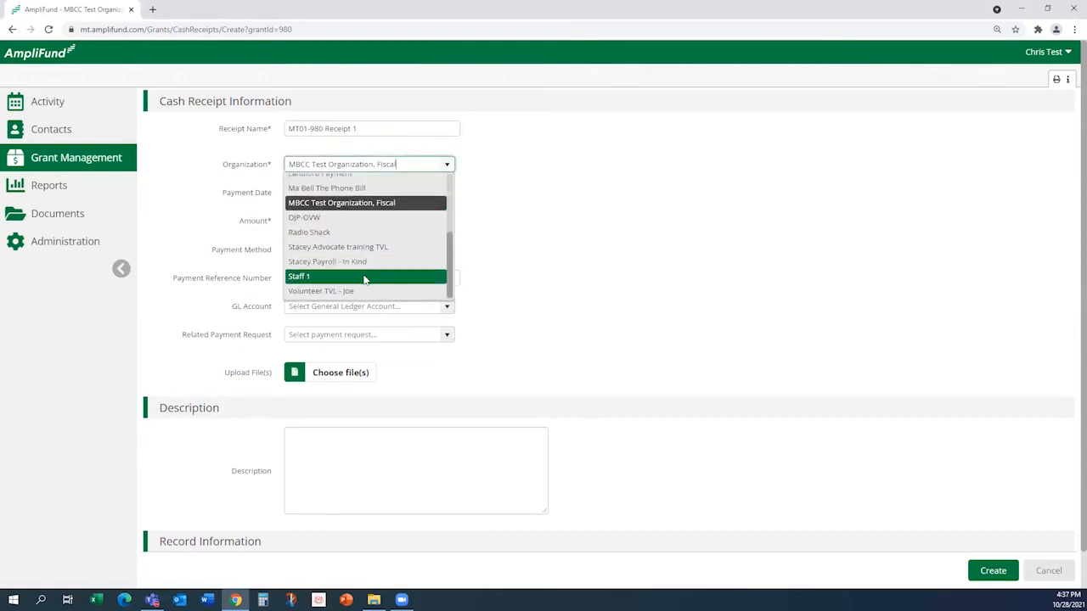
{"action": "scroll", "coordinate": [358, 225], "scroll_direction": "up", "scroll_amount": 3}
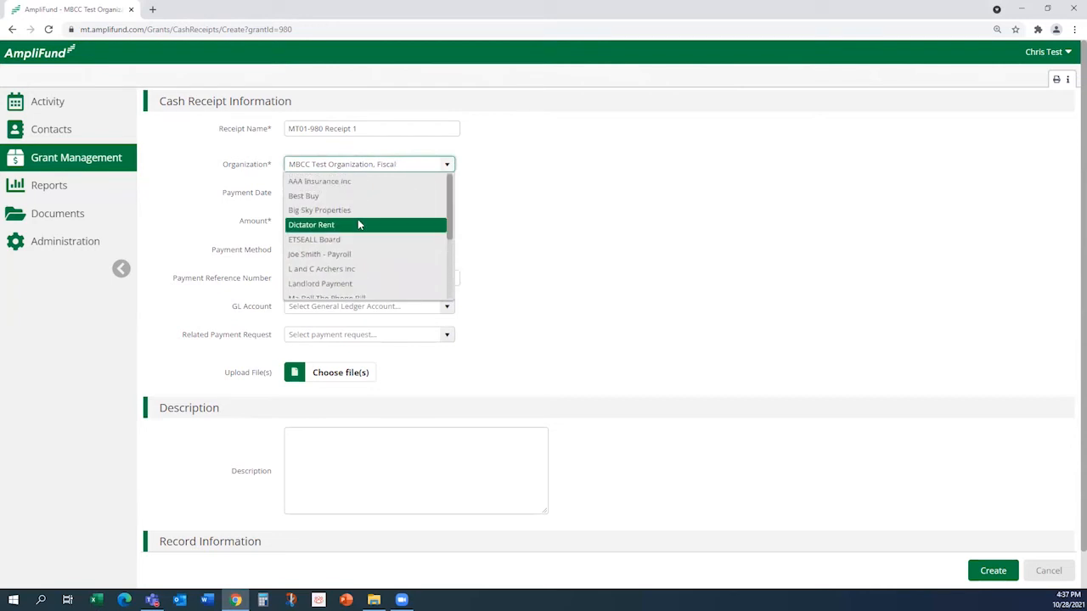
{"action": "left_click", "coordinate": [447, 166]}
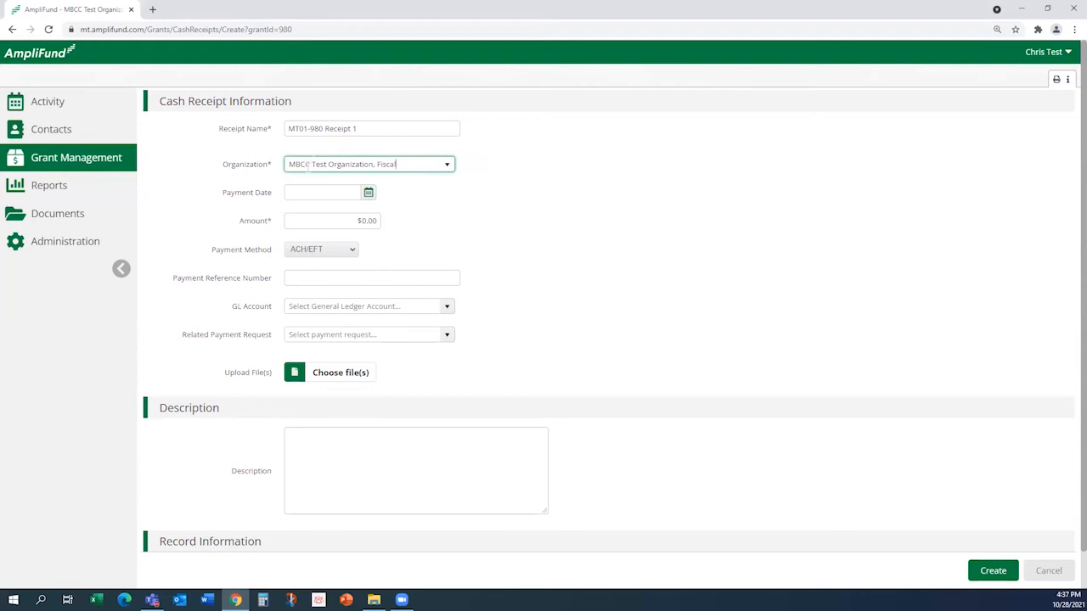
Set the receipt's payment date to 10/26/2021 and its amount to $1,500.00
{"action": "left_click", "coordinate": [298, 196]}
{"action": "left_click", "coordinate": [368, 193]}
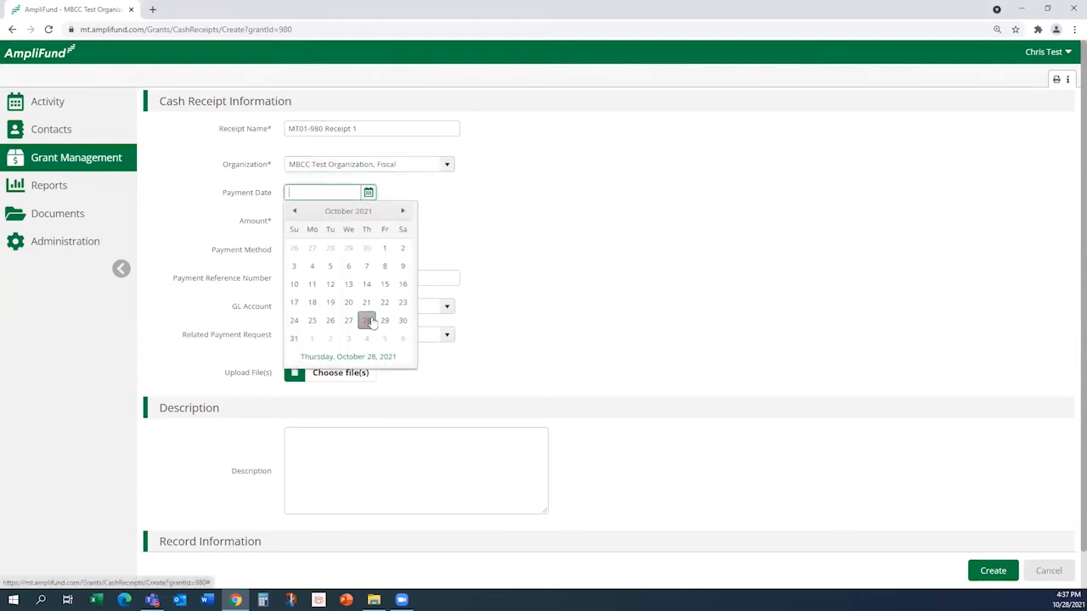
{"action": "left_click", "coordinate": [331, 321]}
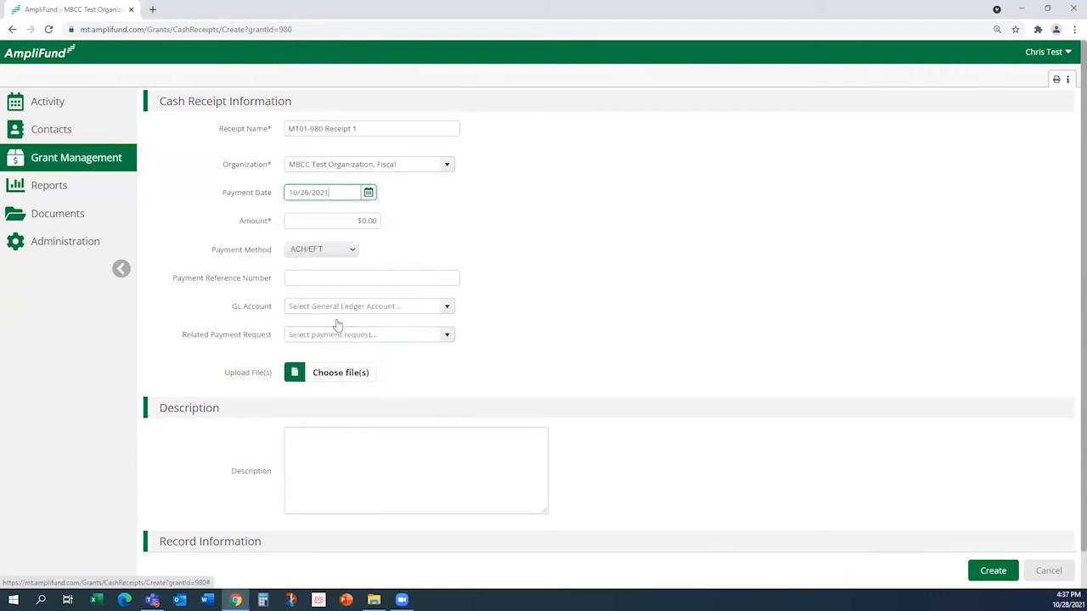
{"action": "left_click", "coordinate": [313, 224]}
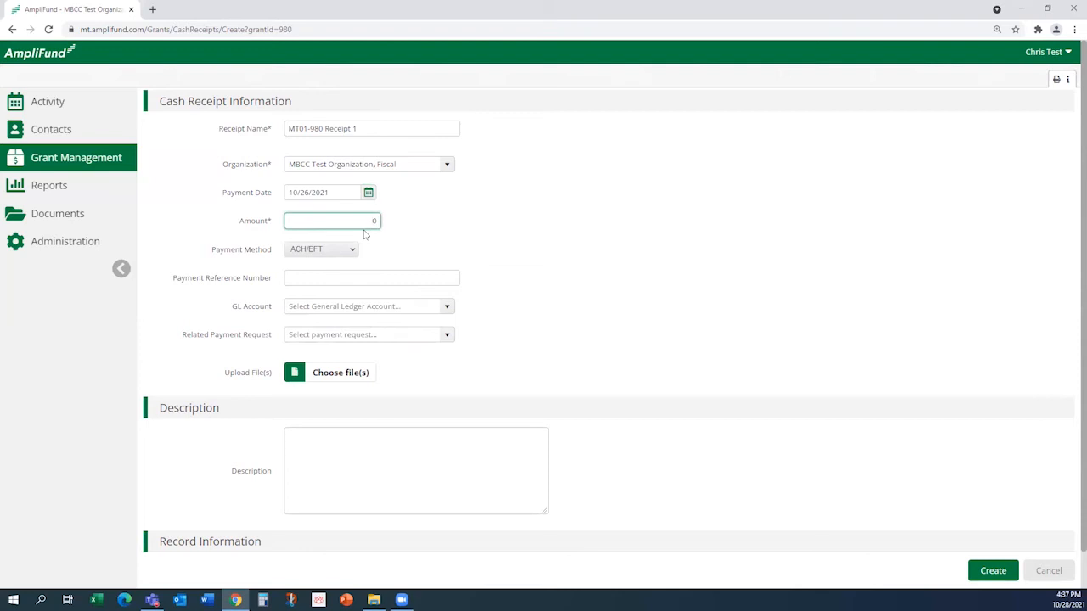
{"action": "type", "text": "1500"}
{"action": "key", "text": "Tab"}
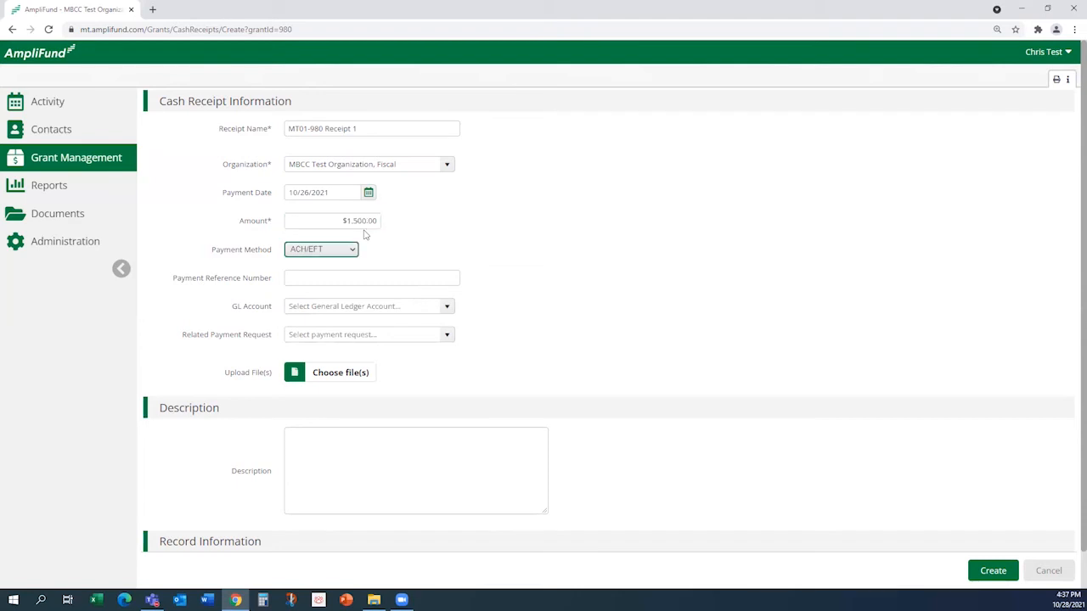
{"action": "left_click", "coordinate": [338, 251]}
{"action": "left_click", "coordinate": [314, 282]}
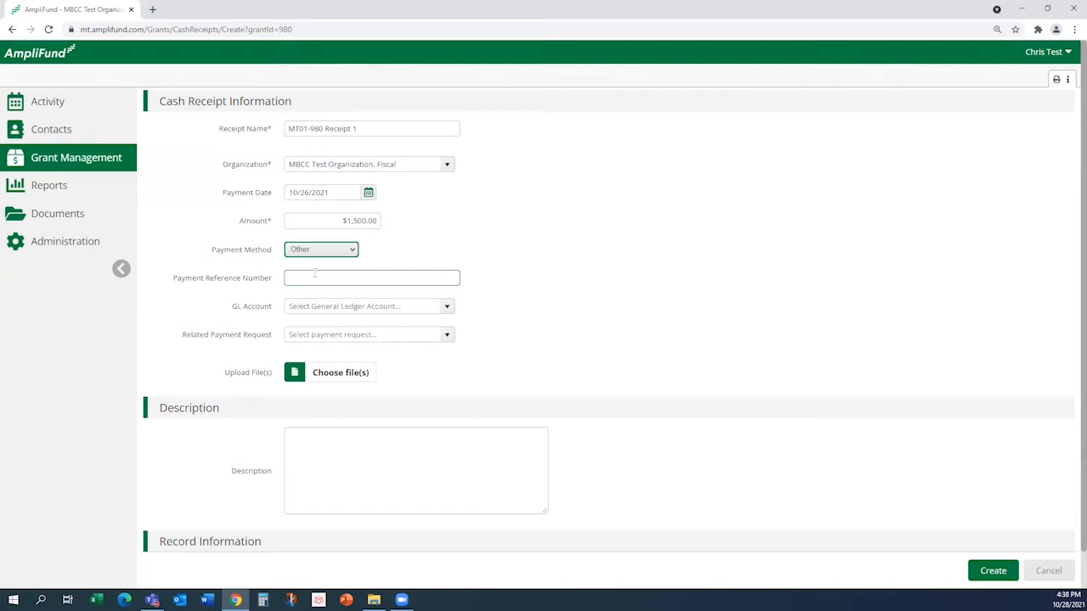
{"action": "left_click", "coordinate": [347, 251]}
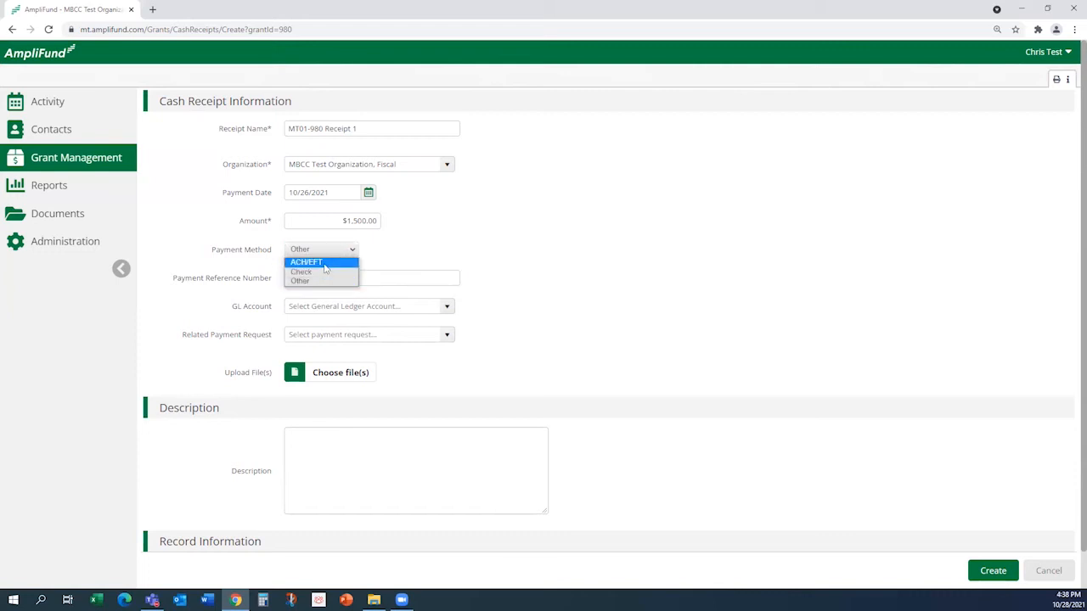
{"action": "left_click", "coordinate": [325, 265]}
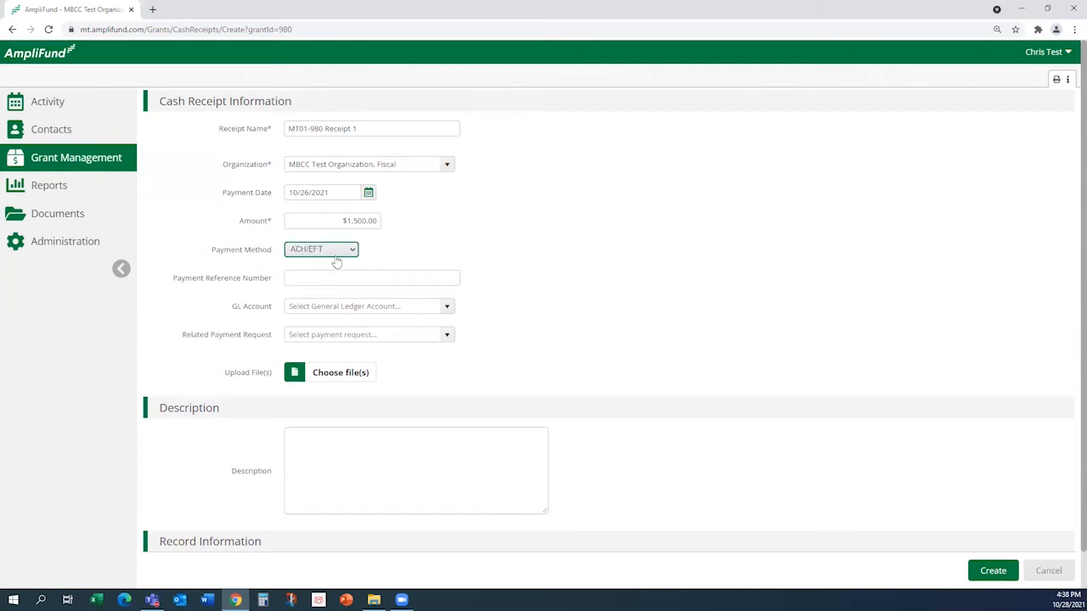
Set the payment method to Check and enter "MT01-980 Period Ending 9/30/2021" as the payment reference number
{"action": "left_click", "coordinate": [347, 252]}
{"action": "left_click", "coordinate": [307, 272]}
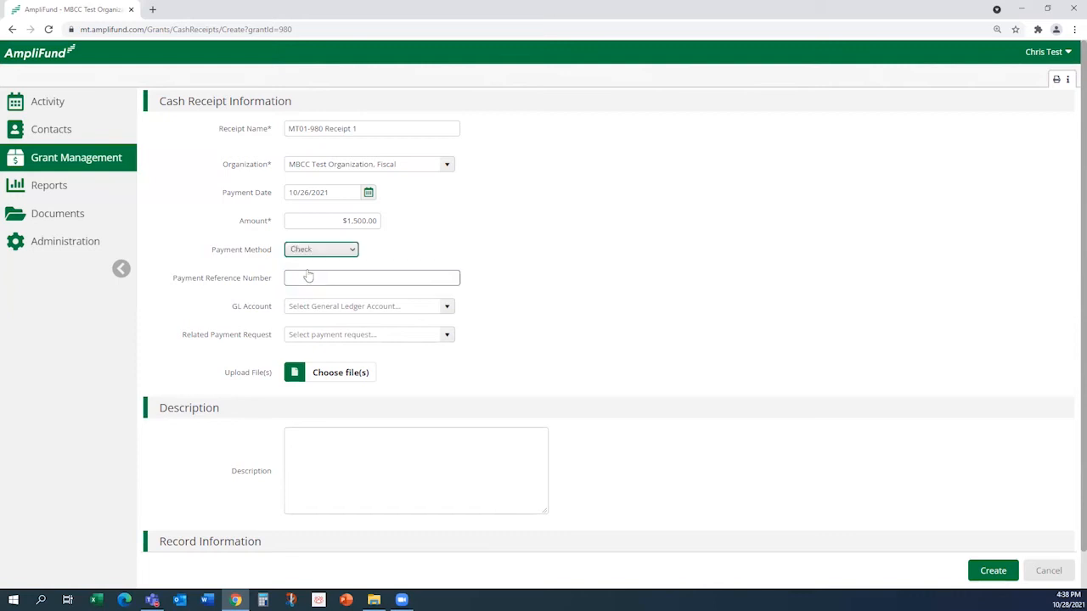
{"action": "left_click", "coordinate": [319, 252]}
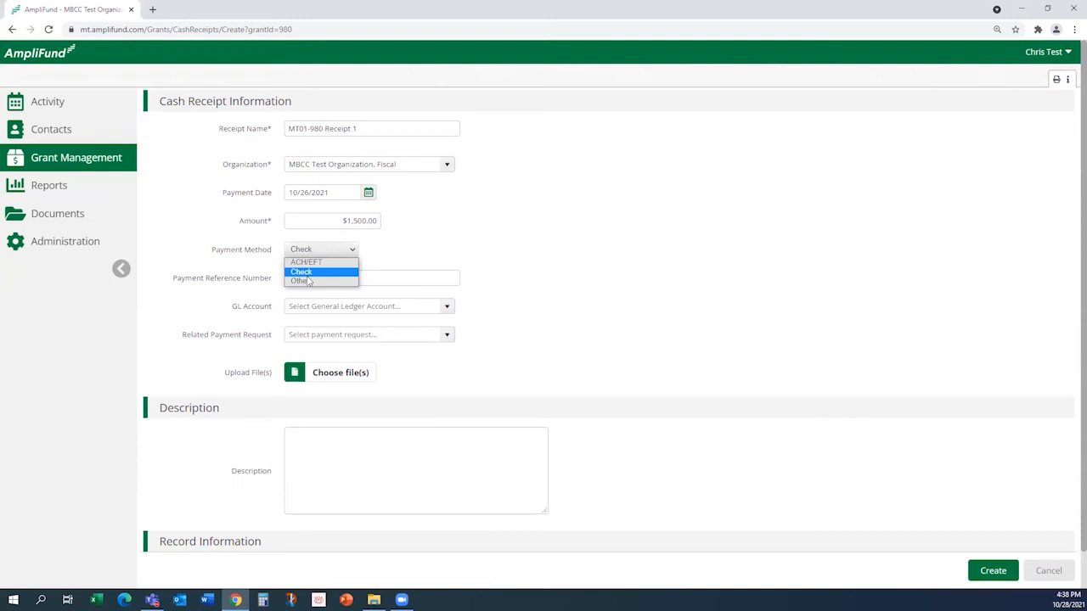
{"action": "left_click", "coordinate": [354, 283]}
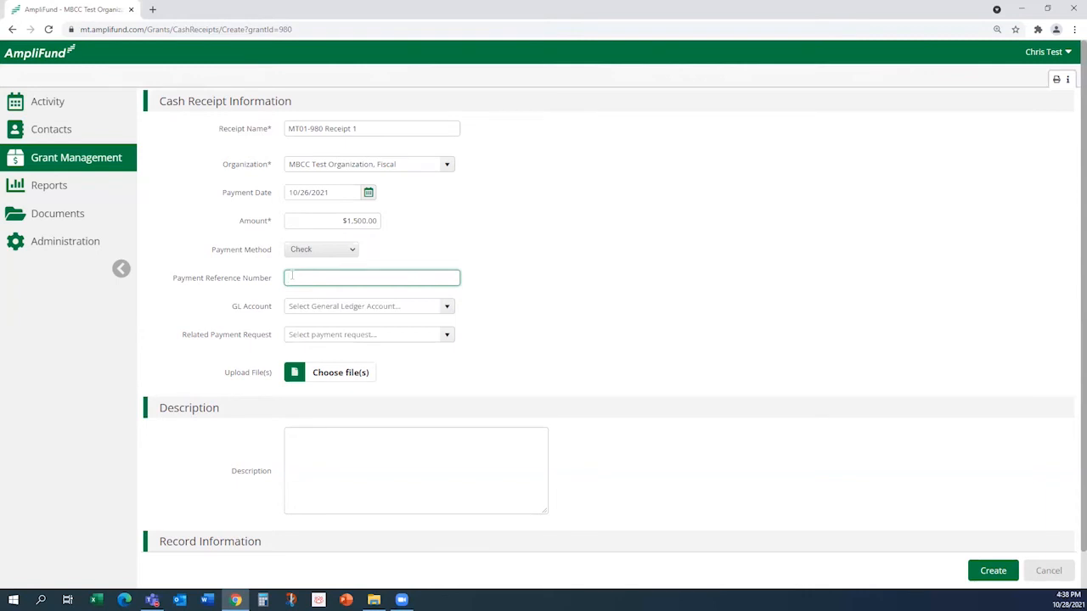
{"action": "type", "text": "MT01-980 Period Ending 9/30/2021"}
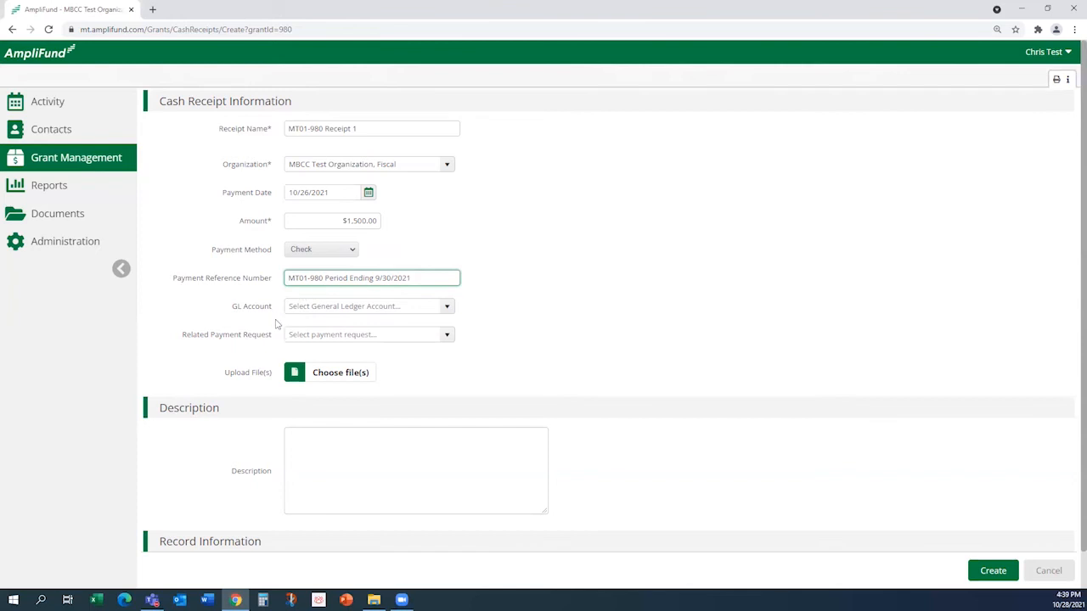
{"action": "left_click", "coordinate": [448, 308]}
{"action": "left_click", "coordinate": [422, 329]}
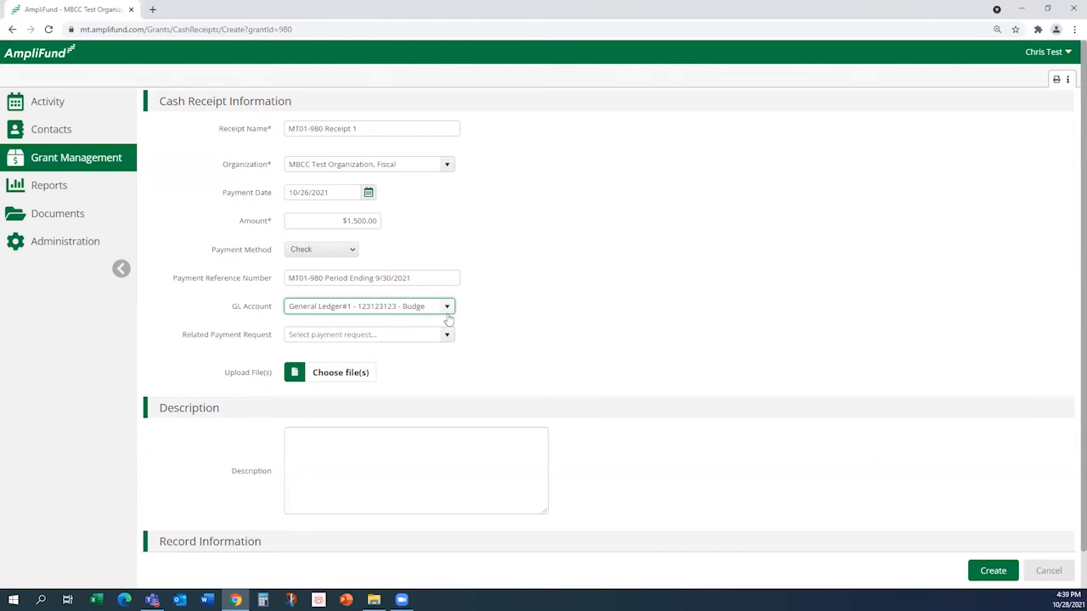
{"action": "left_click", "coordinate": [448, 309]}
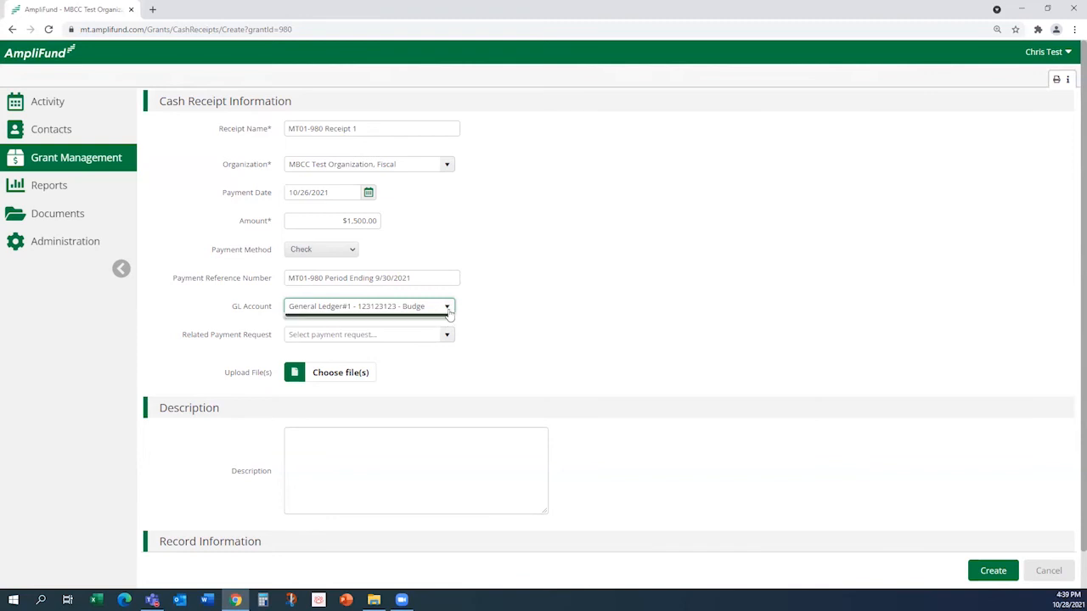
{"action": "left_click", "coordinate": [498, 298]}
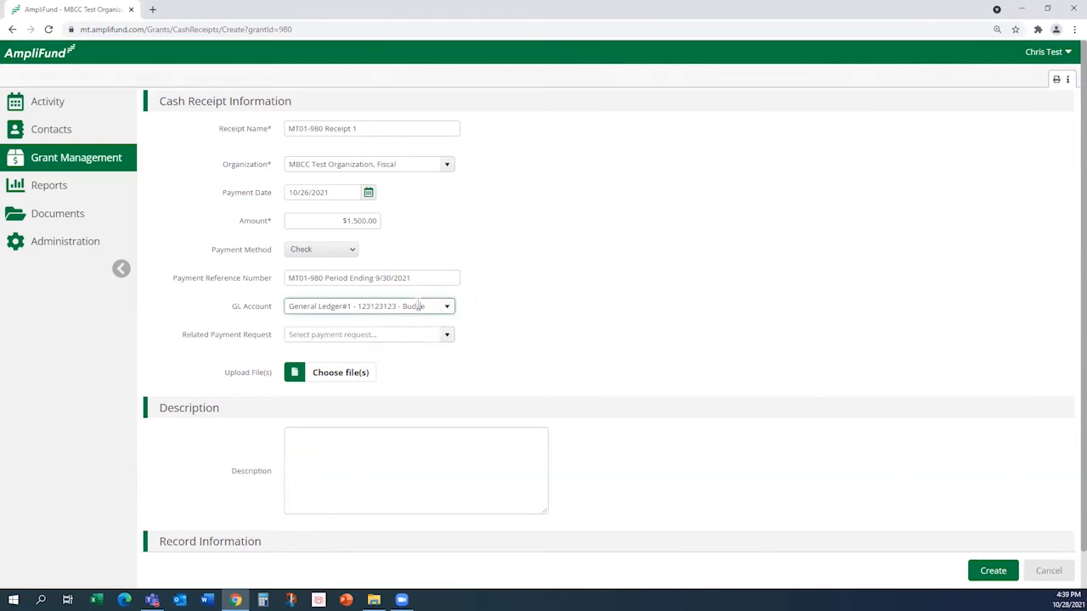
{"action": "key", "text": "Right"}
{"action": "key", "text": "Right"}
{"action": "key", "text": "Right"}
{"action": "key", "text": "Right"}
{"action": "key", "text": "Right"}
{"action": "key", "text": "Right"}
{"action": "key", "text": "Right"}
{"action": "key", "text": "Right"}
{"action": "key", "text": "Right"}
{"action": "key", "text": "Right"}
{"action": "key", "text": "BackSpace"}
{"action": "key", "text": "BackSpace"}
{"action": "key", "text": "BackSpace"}
{"action": "key", "text": "BackSpace"}
{"action": "key", "text": "BackSpace"}
{"action": "key", "text": "BackSpace"}
{"action": "key", "text": "BackSpace"}
{"action": "key", "text": "BackSpace"}
{"action": "key", "text": "BackSpace"}
{"action": "key", "text": "BackSpace"}
{"action": "key", "text": "BackSpace"}
{"action": "key", "text": "BackSpace"}
{"action": "key", "text": "BackSpace"}
{"action": "key", "text": "BackSpace"}
{"action": "key", "text": "BackSpace"}
{"action": "key", "text": "BackSpace"}
{"action": "key", "text": "BackSpace"}
{"action": "key", "text": "BackSpace"}
{"action": "key", "text": "BackSpace"}
{"action": "key", "text": "BackSpace"}
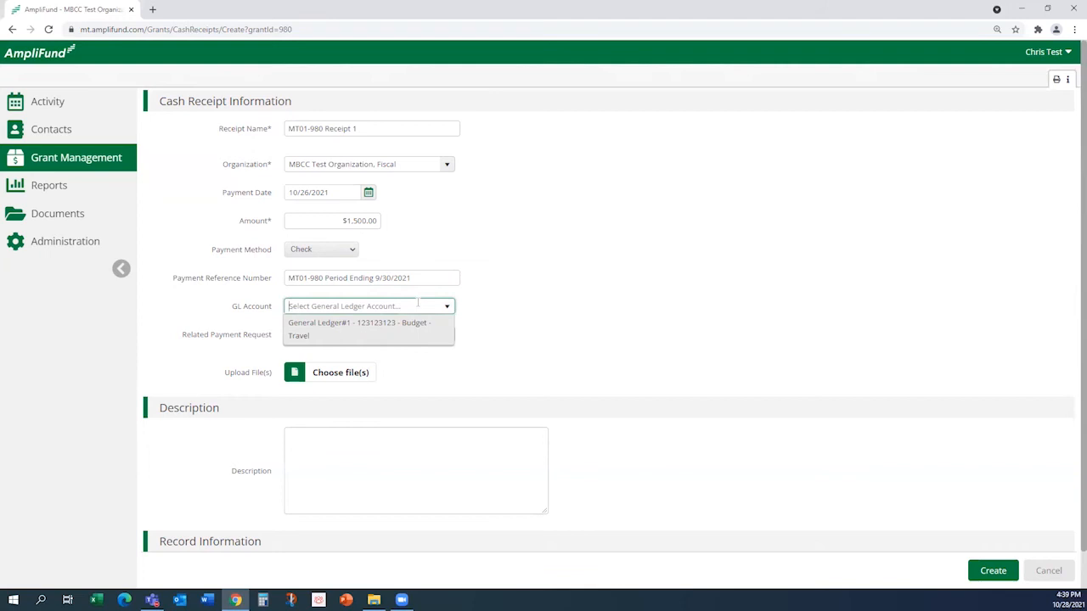
{"action": "left_click", "coordinate": [524, 299]}
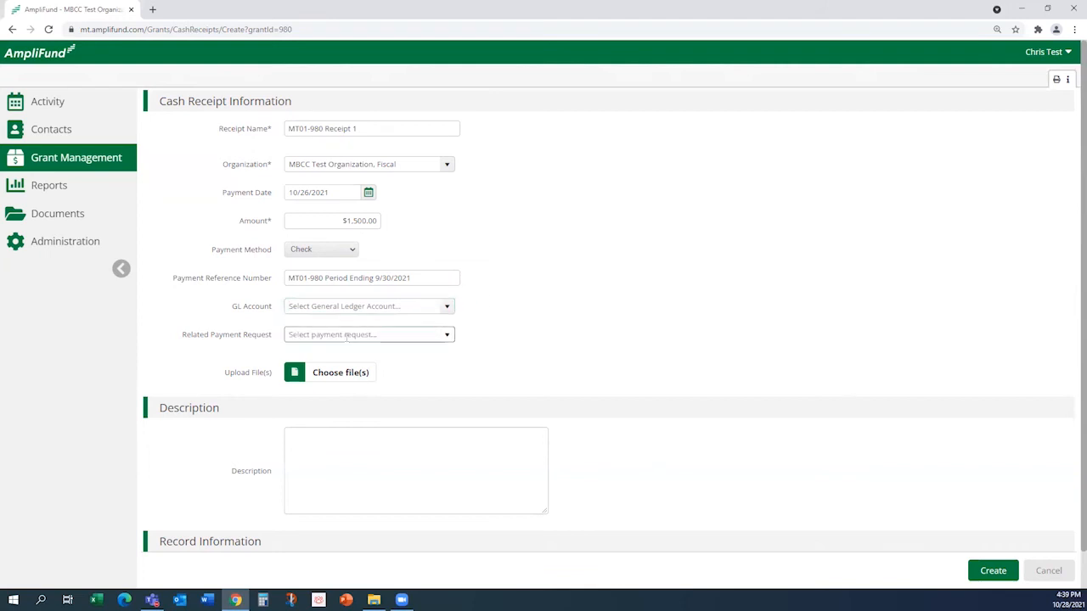
Link the receipt to the related payment request MT01-980 QTR Ending 9/30/2021
{"action": "left_click", "coordinate": [418, 337]}
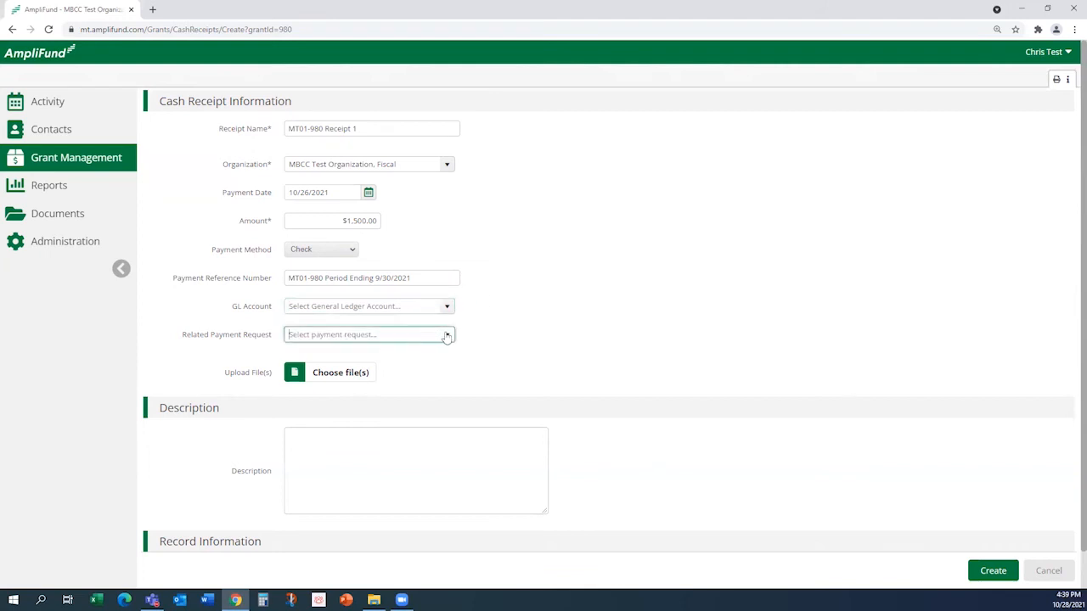
{"action": "left_click", "coordinate": [446, 334]}
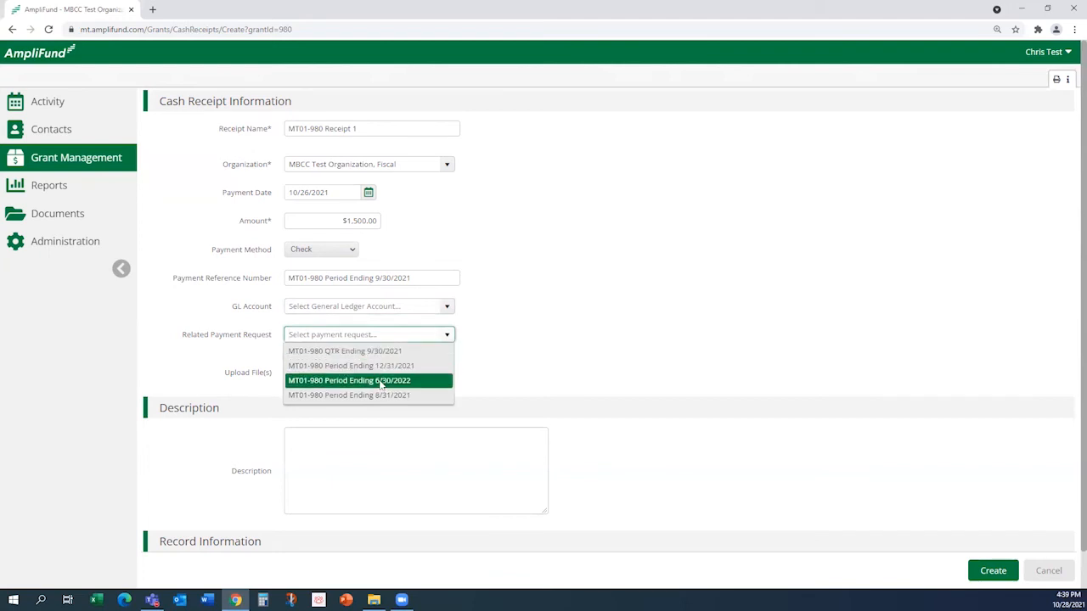
{"action": "left_click", "coordinate": [372, 352]}
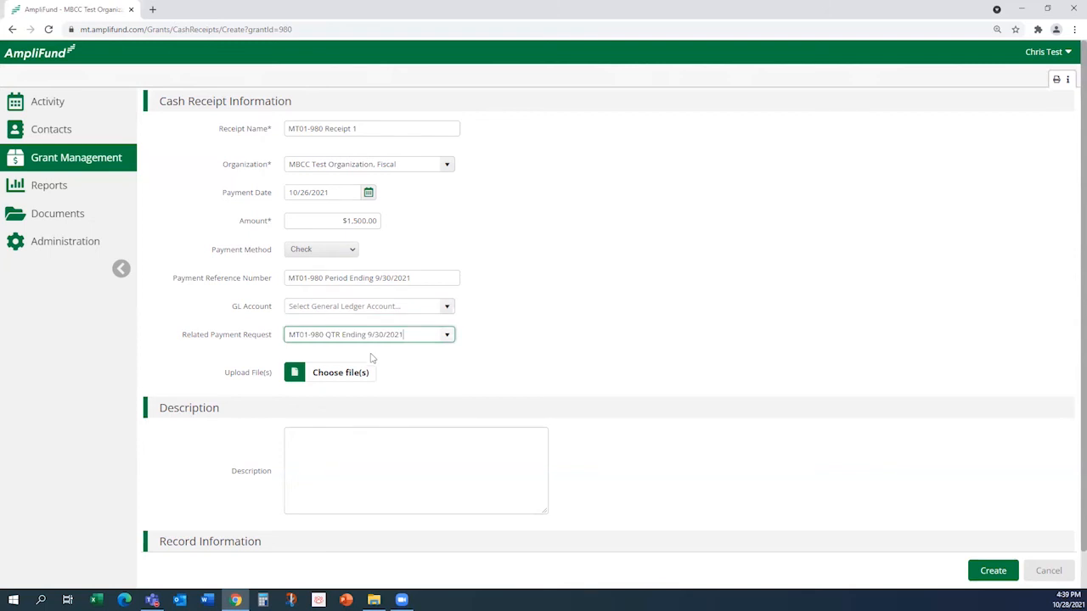
{"action": "left_click", "coordinate": [431, 372]}
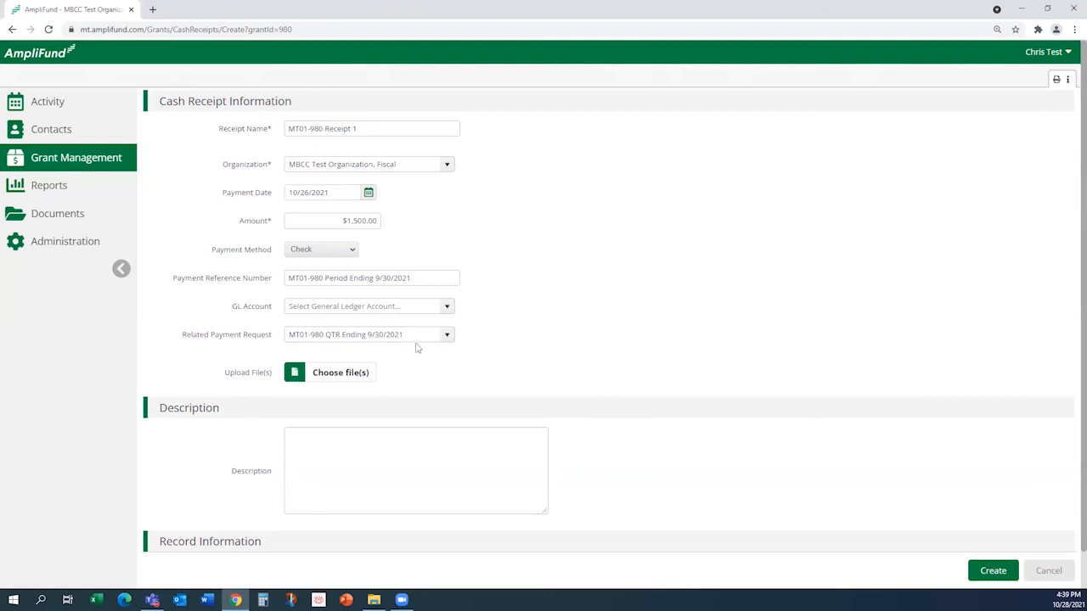
{"action": "left_click", "coordinate": [448, 337]}
{"action": "left_click", "coordinate": [408, 363]}
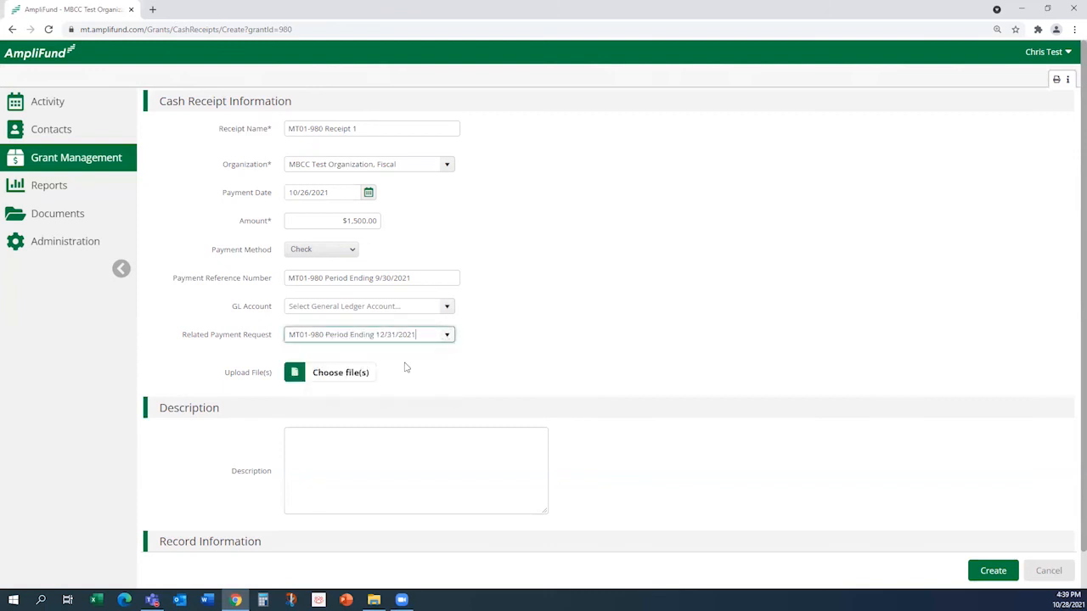
{"action": "left_click", "coordinate": [431, 335]}
{"action": "left_click", "coordinate": [431, 358]}
{"action": "scroll", "coordinate": [633, 337], "scroll_direction": "down", "scroll_amount": 1}
{"action": "left_click", "coordinate": [433, 441]}
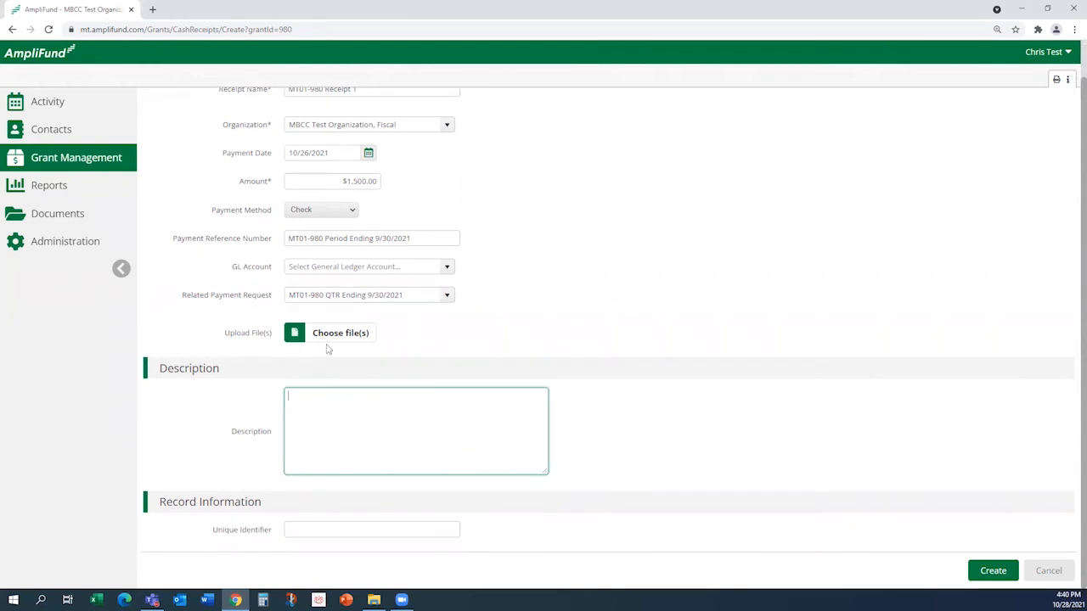
{"action": "left_click", "coordinate": [488, 335]}
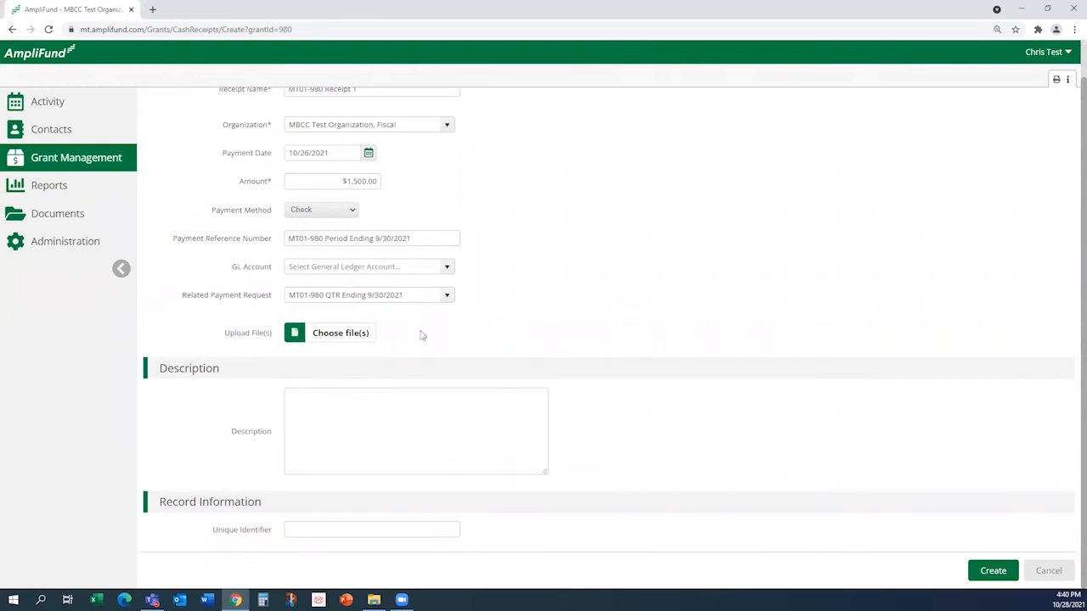
{"action": "left_click", "coordinate": [356, 334]}
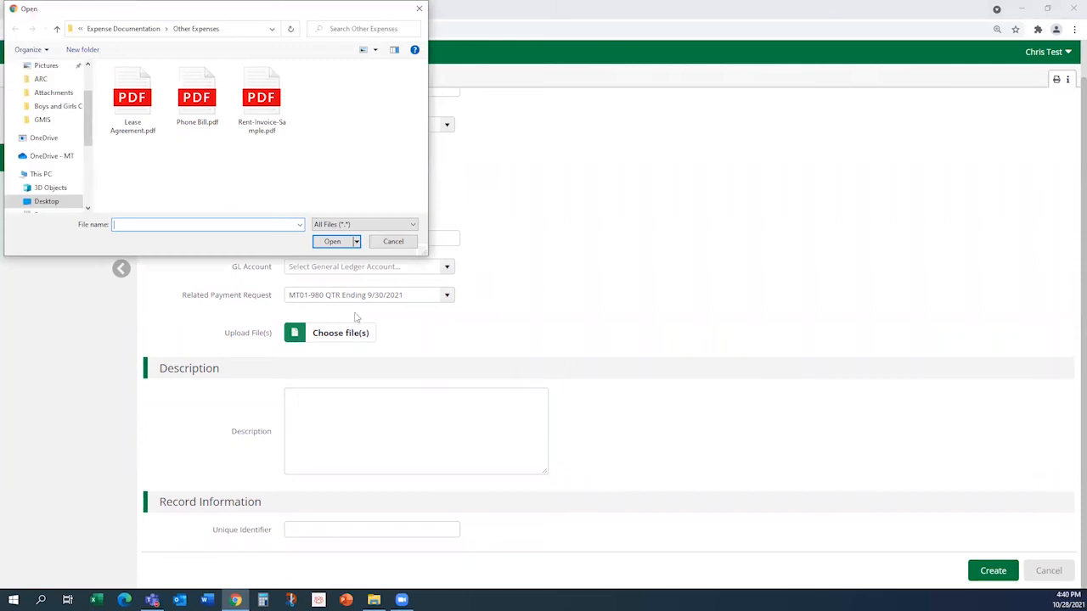
{"action": "left_click", "coordinate": [420, 10]}
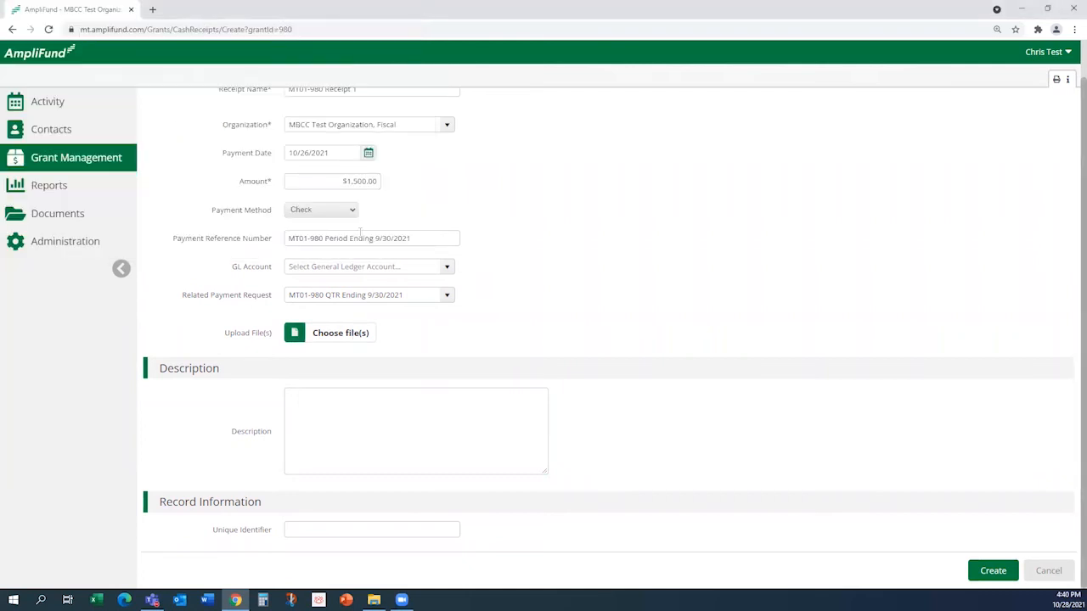
Review the completed receipt form, leave the description blank, and create the cash receipt
{"action": "scroll", "coordinate": [334, 336], "scroll_direction": "up", "scroll_amount": 1}
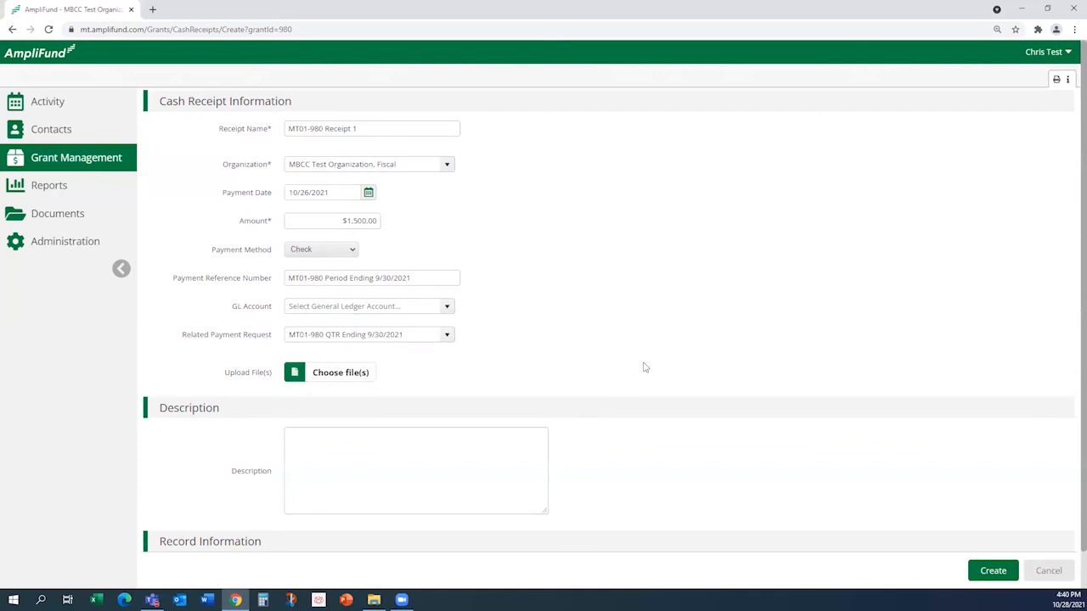
{"action": "scroll", "coordinate": [644, 367], "scroll_direction": "down", "scroll_amount": 1}
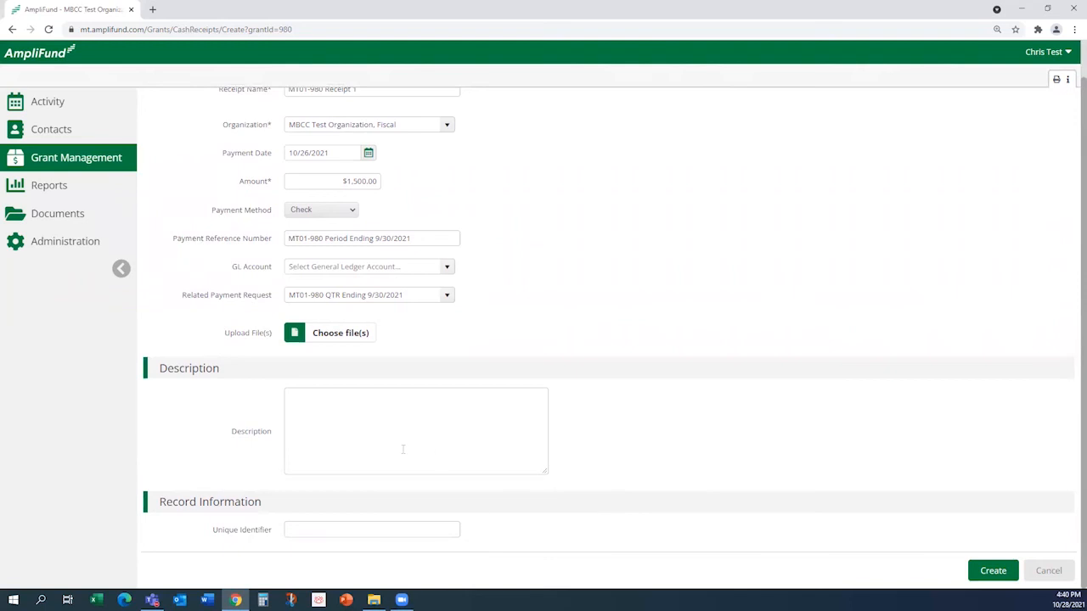
{"action": "left_click", "coordinate": [321, 409]}
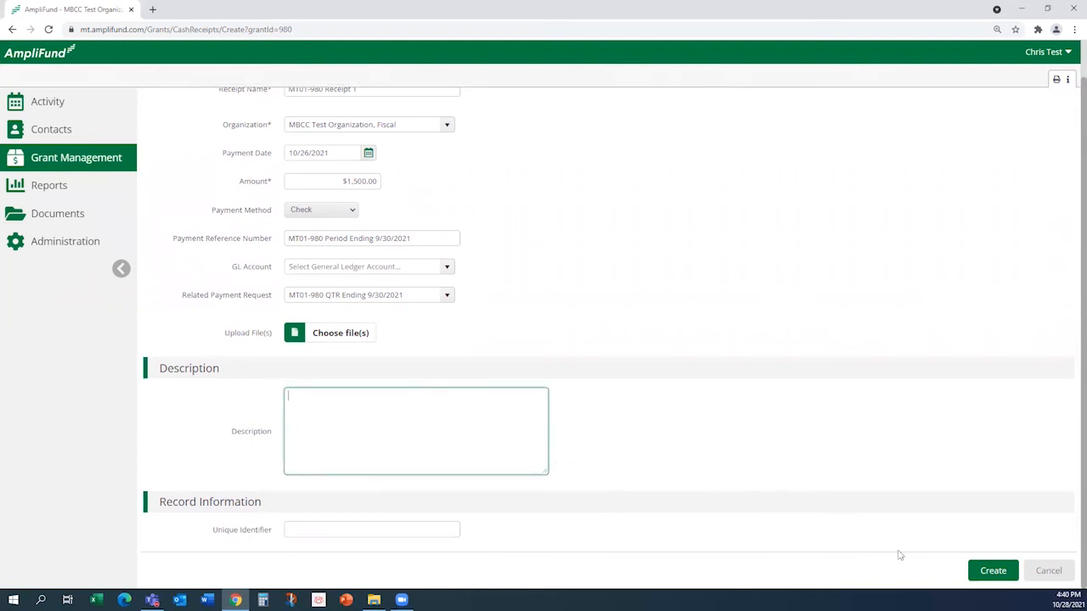
{"action": "left_click", "coordinate": [991, 570]}
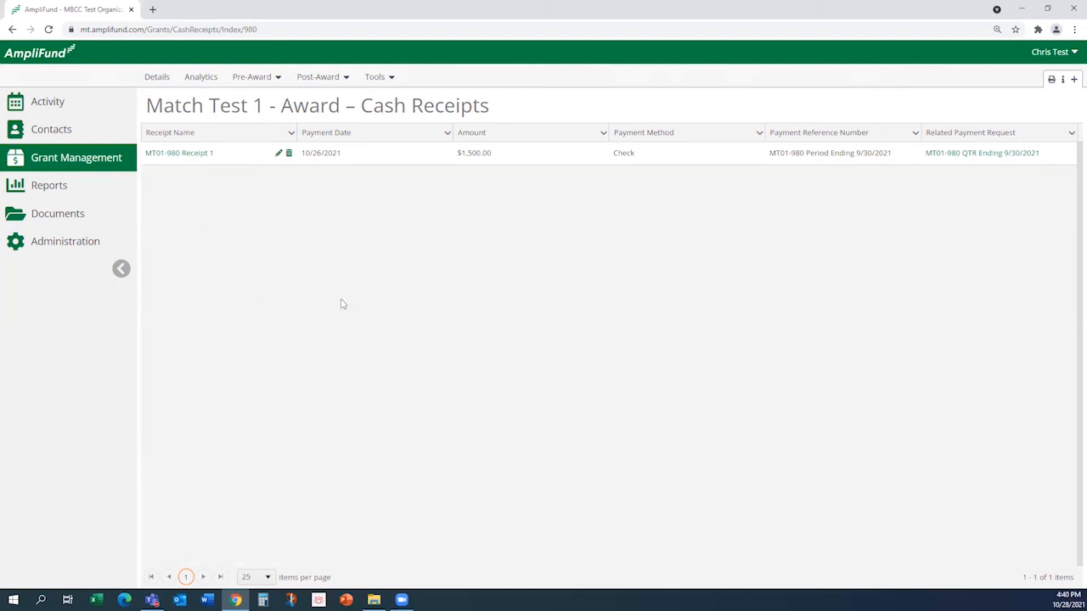
Open the award details of Match Test 1 - Award and examine the Expenses To Date amount in the award status
{"action": "left_click", "coordinate": [157, 81]}
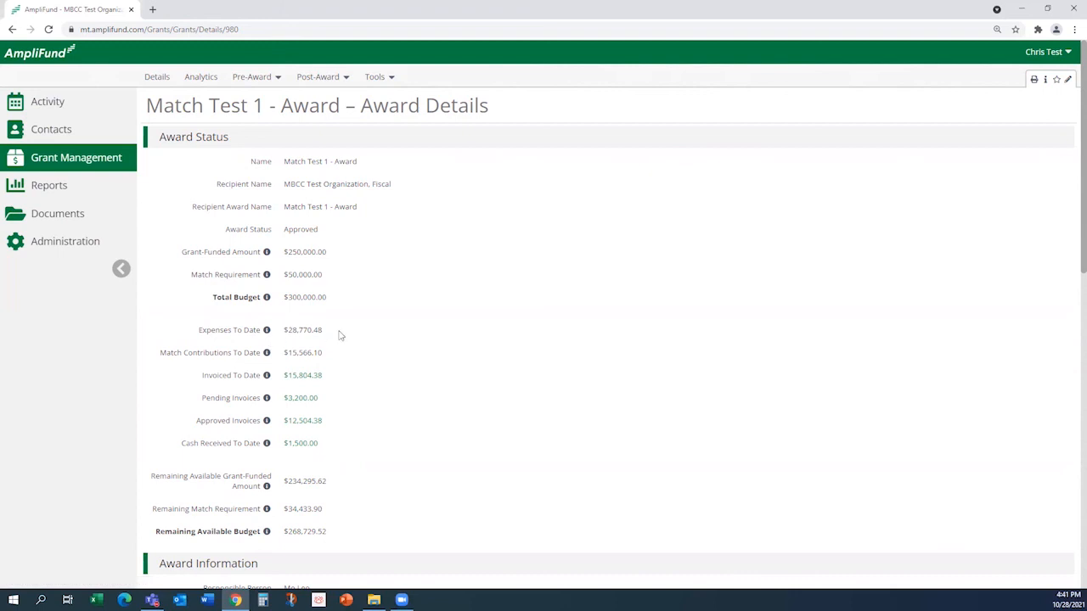
{"action": "left_click_drag", "start_coordinate": [328, 331], "coordinate": [284, 330]}
{"action": "left_click", "coordinate": [351, 356]}
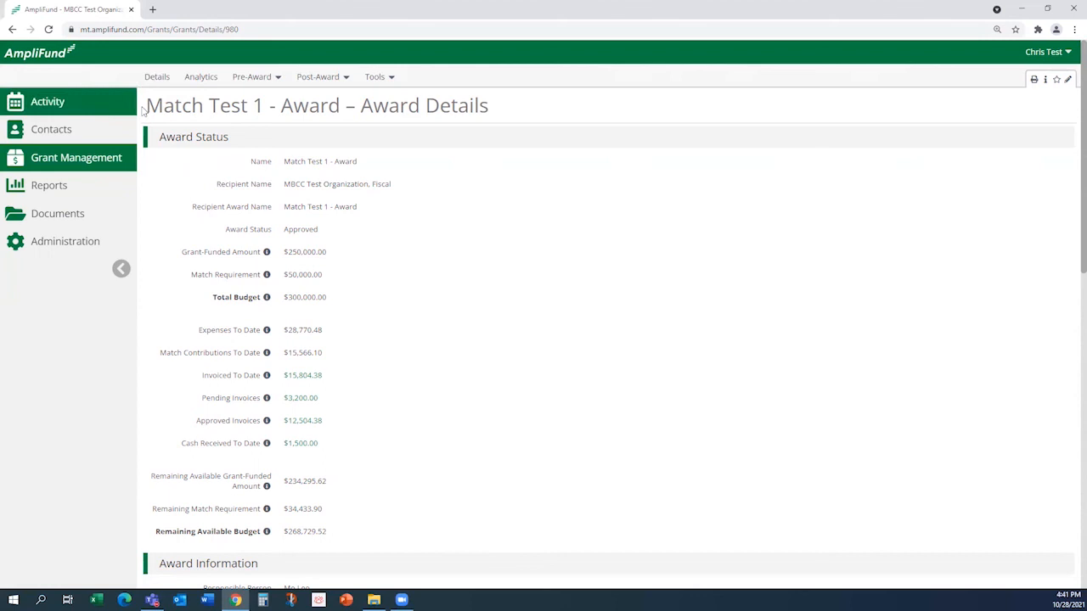
Return to the award's list of cash receipts
{"action": "left_click", "coordinate": [330, 76]}
{"action": "mouse_move", "coordinate": [317, 142]}
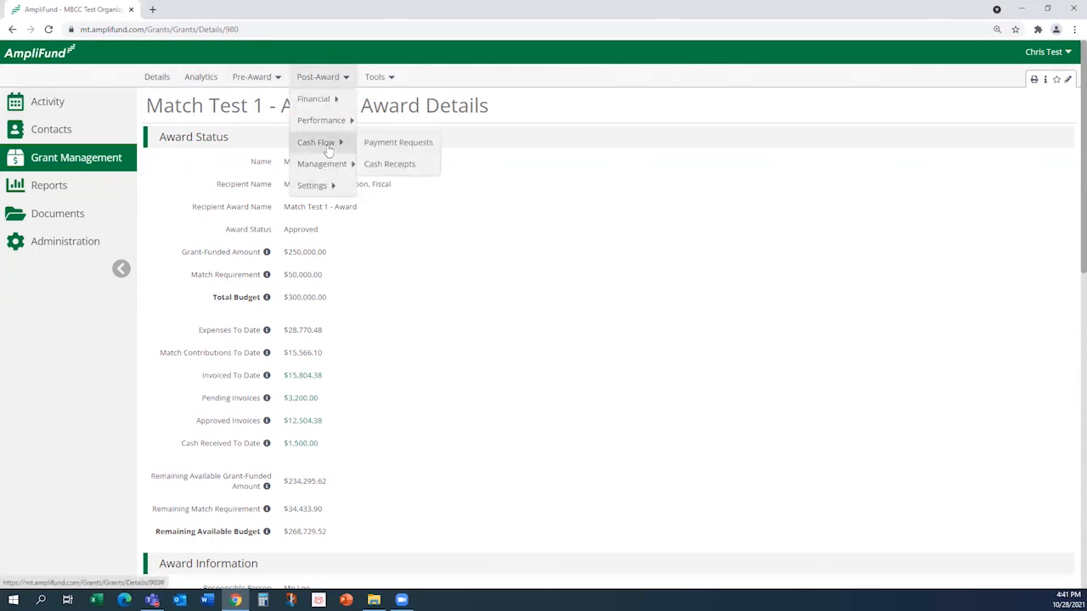
{"action": "left_click", "coordinate": [397, 173]}
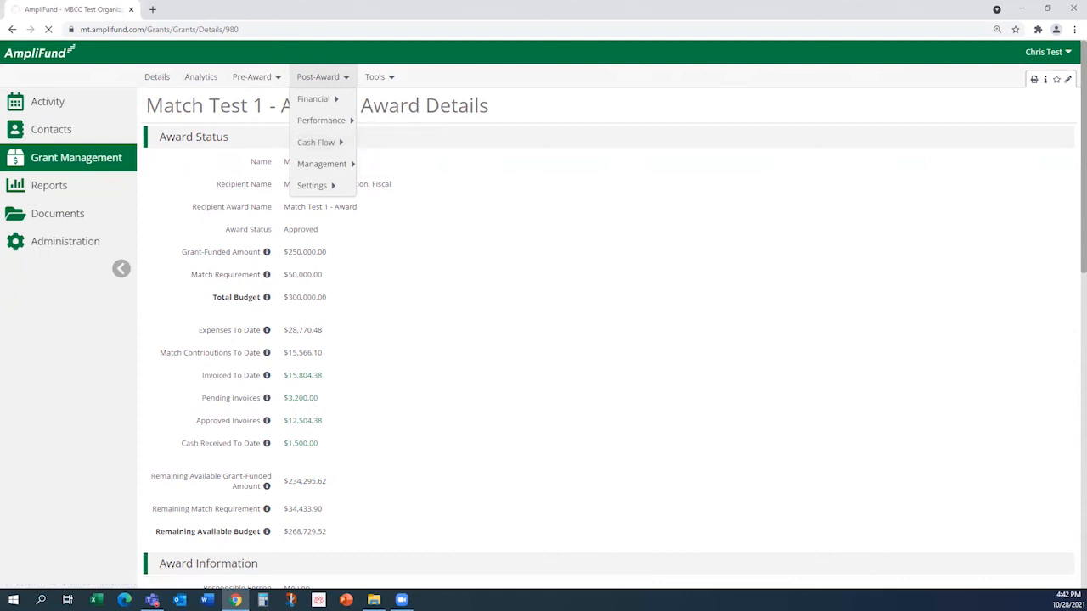